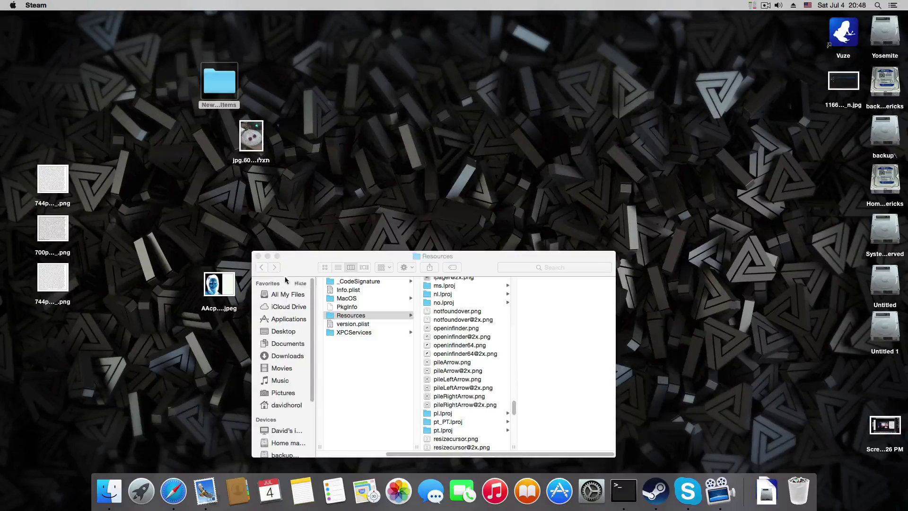
- Dismiss the Steam login, close the Resources window and launch Safari from the Dock
click(291, 263)
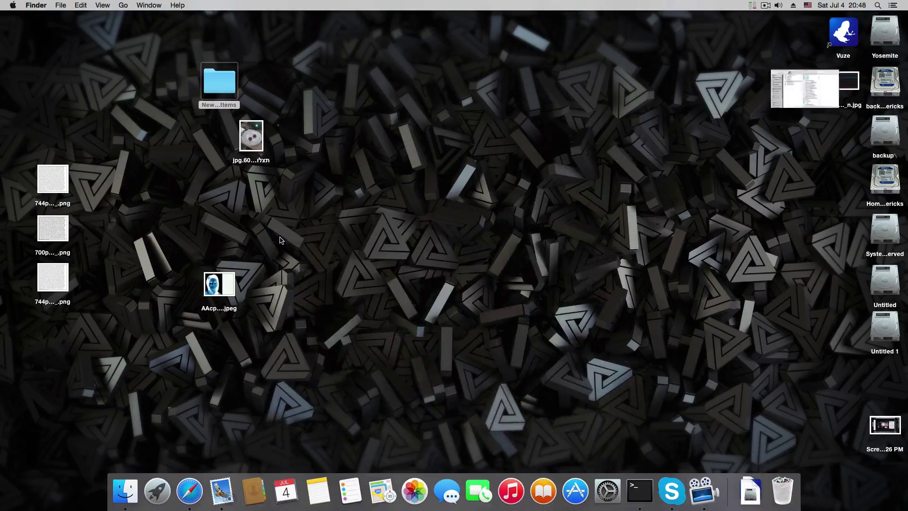
key(super+w)
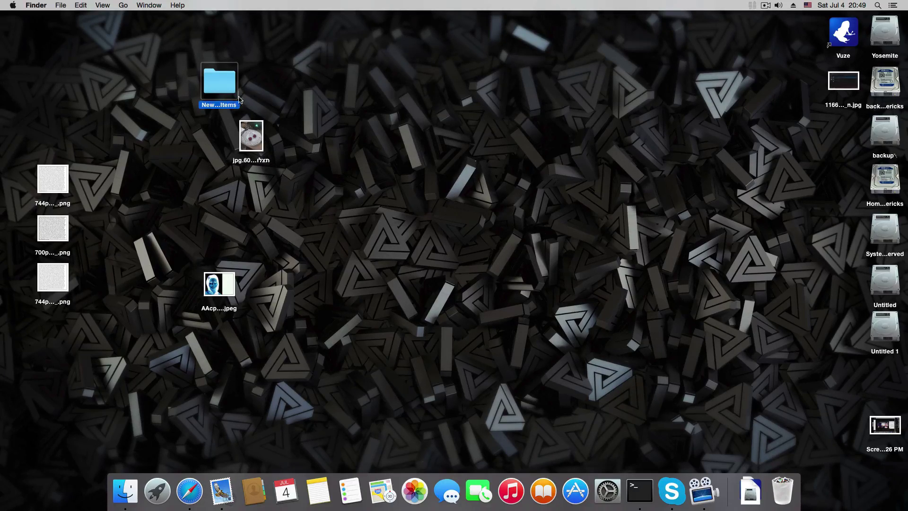
click(157, 490)
- Load the Google homepage and reach Google Drive through the Google apps grid
click(190, 491)
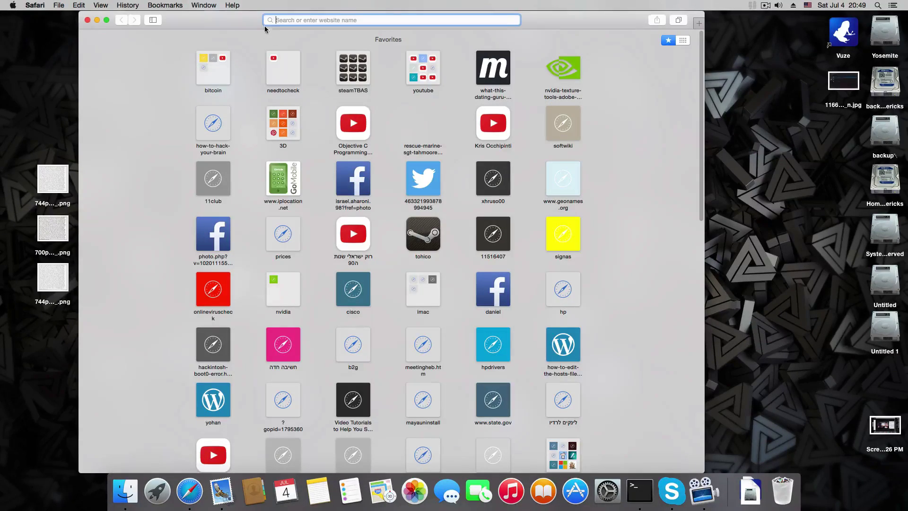
text(goo)
key(Return)
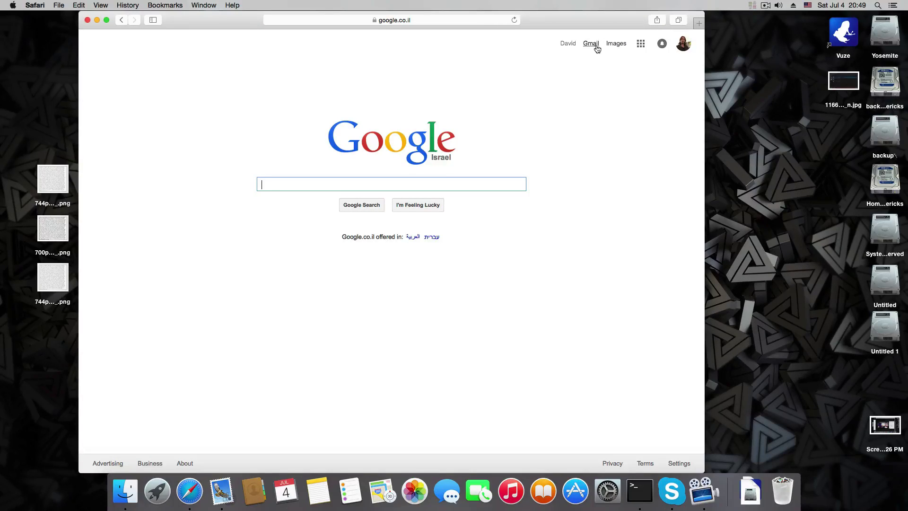
click(641, 43)
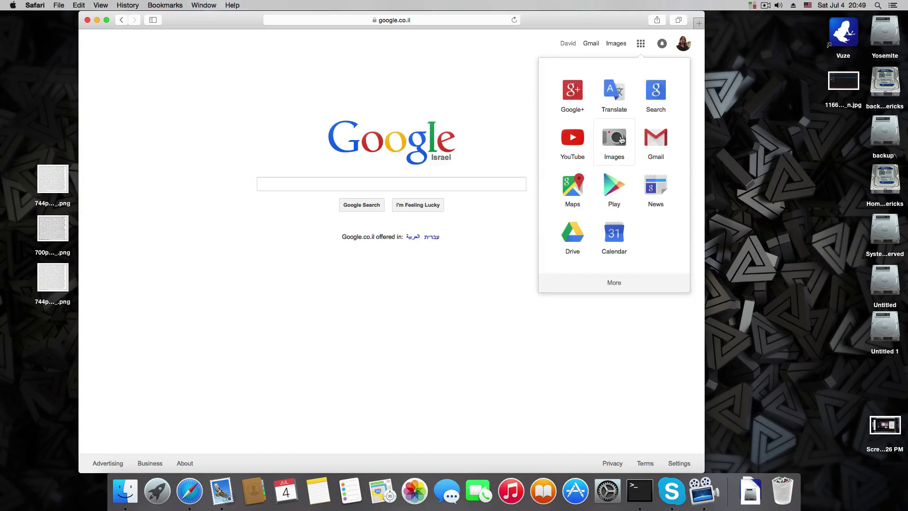
click(573, 235)
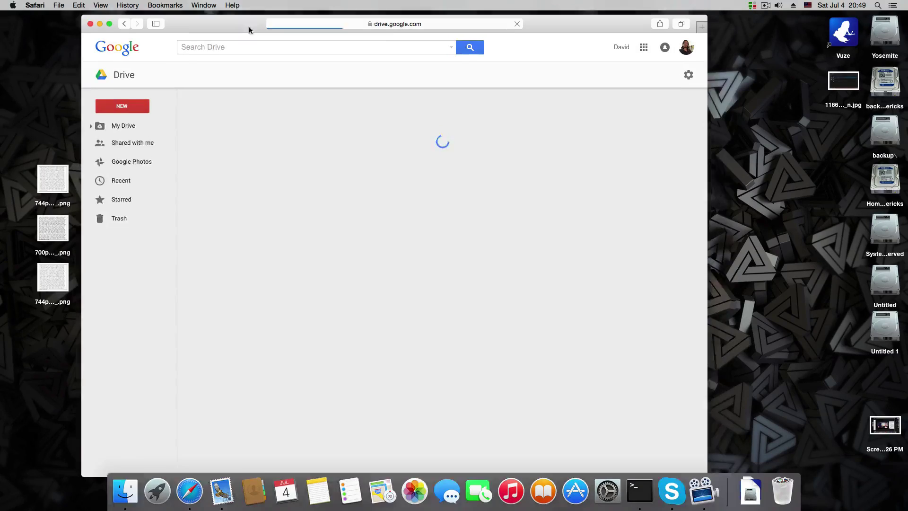
- Open the Mac pro trash icon folder in My Drive showing the four trash PNGs
drag(250, 26, 275, 57)
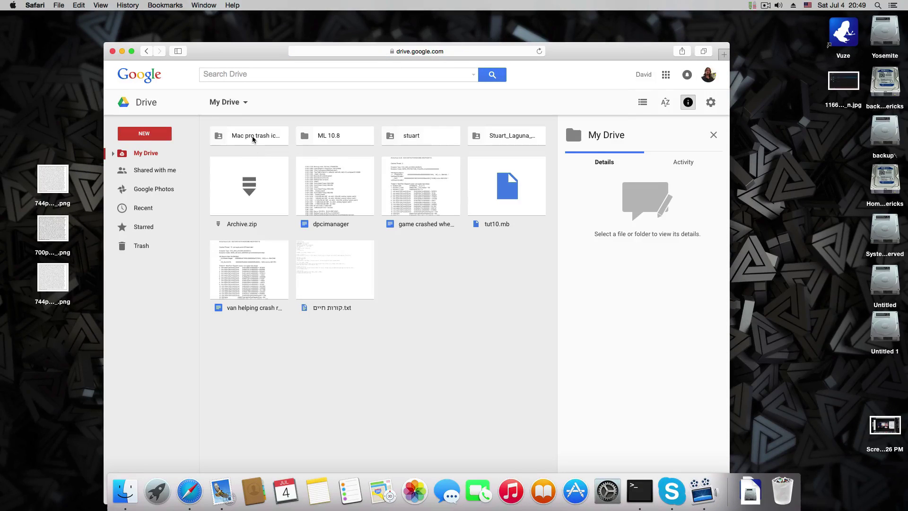
click(253, 139)
double_click(254, 141)
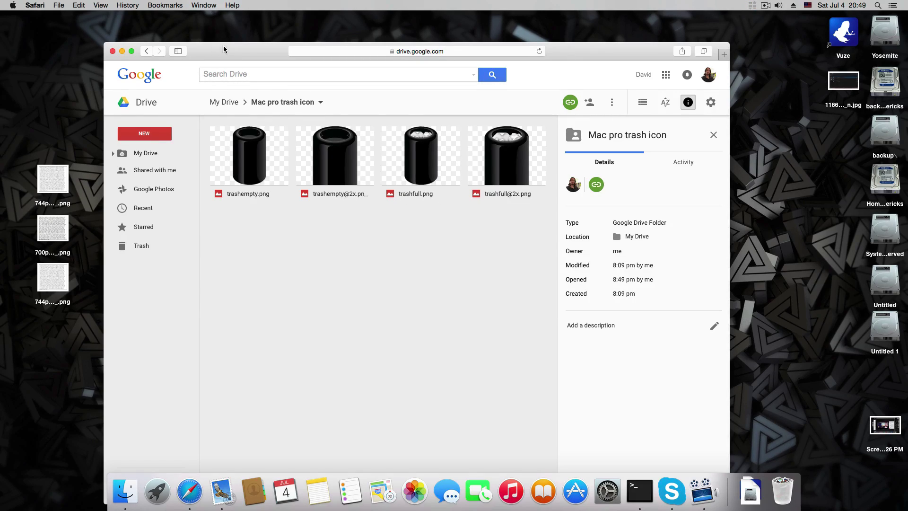
mouse_move(223, 50)
mouse_down()
mouse_move(215, 37)
mouse_move(321, 124)
mouse_move(251, 130)
mouse_move(265, 94)
mouse_up()
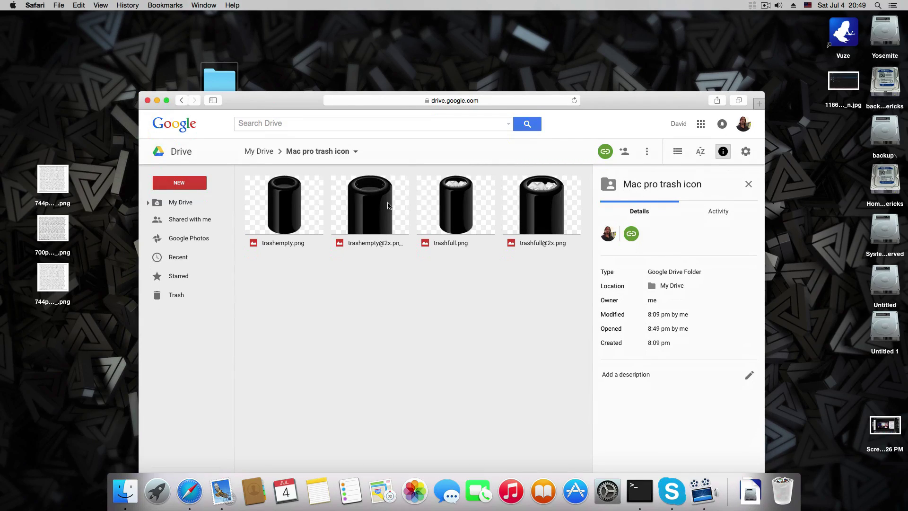
- Review the folder's and trashempty.png's action menus from My Drive, then reopen the folder
click(185, 203)
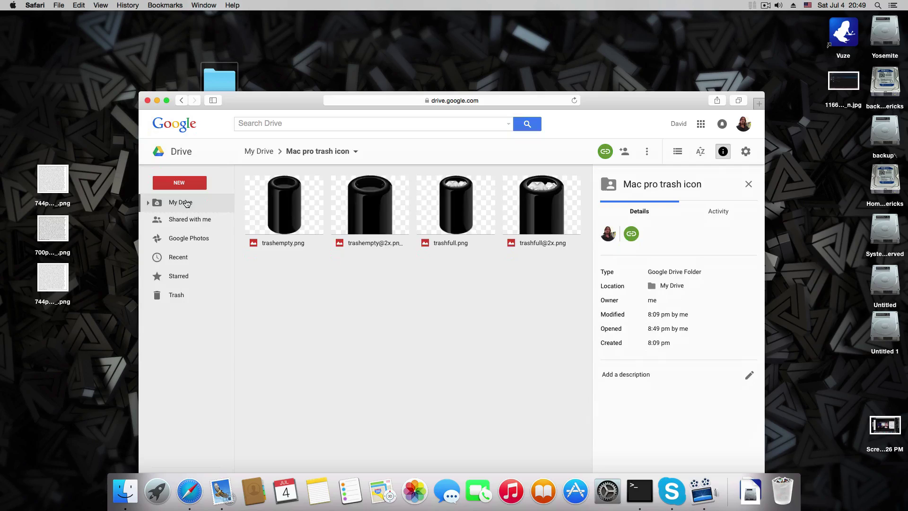
right_click(289, 189)
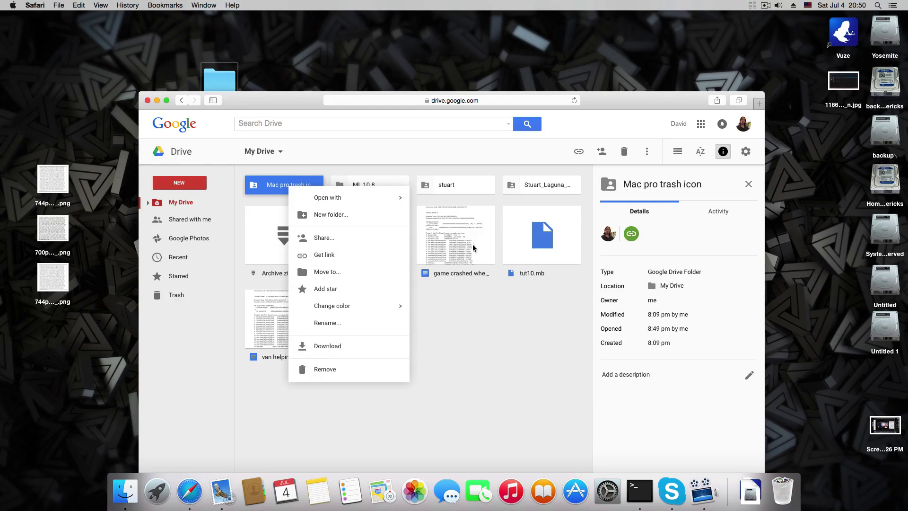
click(447, 265)
click(306, 186)
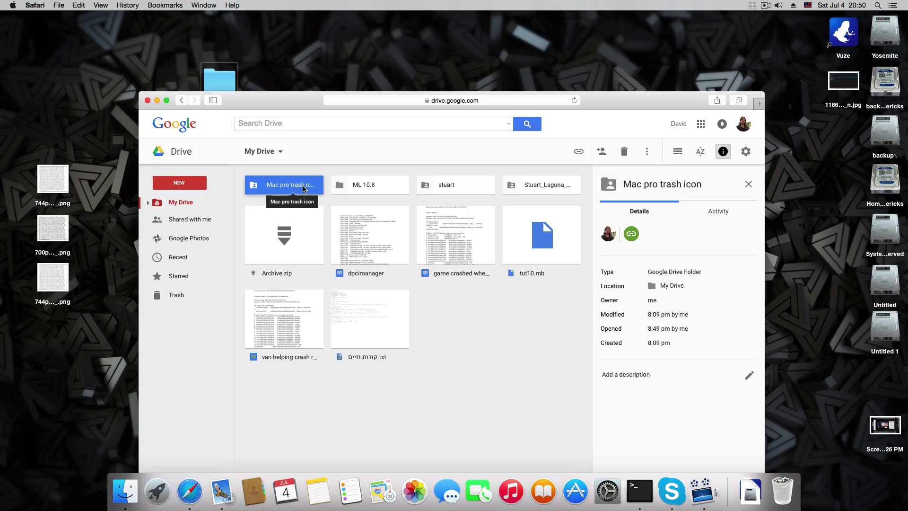
double_click(305, 186)
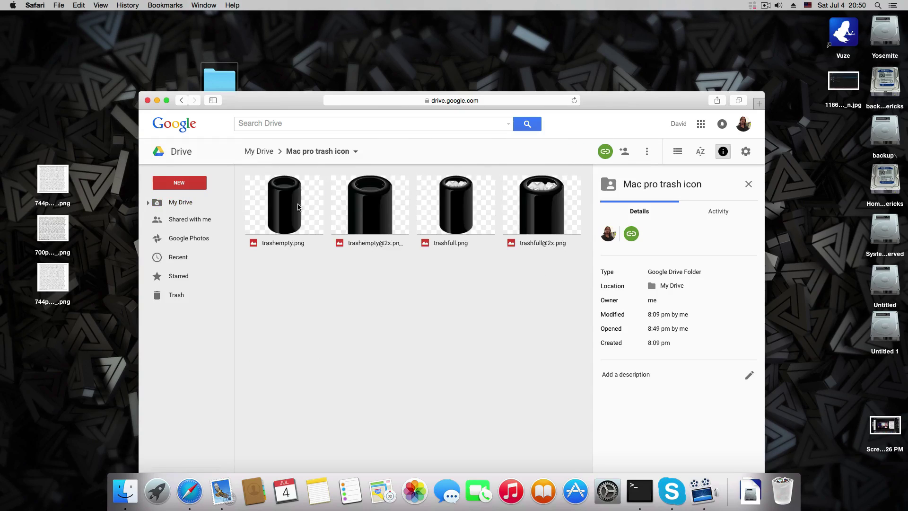
right_click(290, 206)
click(479, 351)
drag(622, 100, 616, 135)
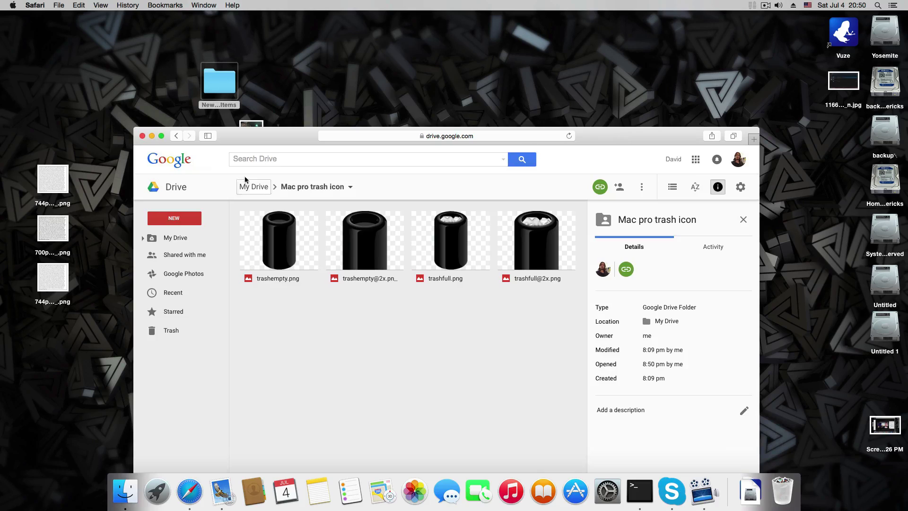
- Close Safari, move the desktop folder aside and open the Yosemite drive in Finder
click(142, 135)
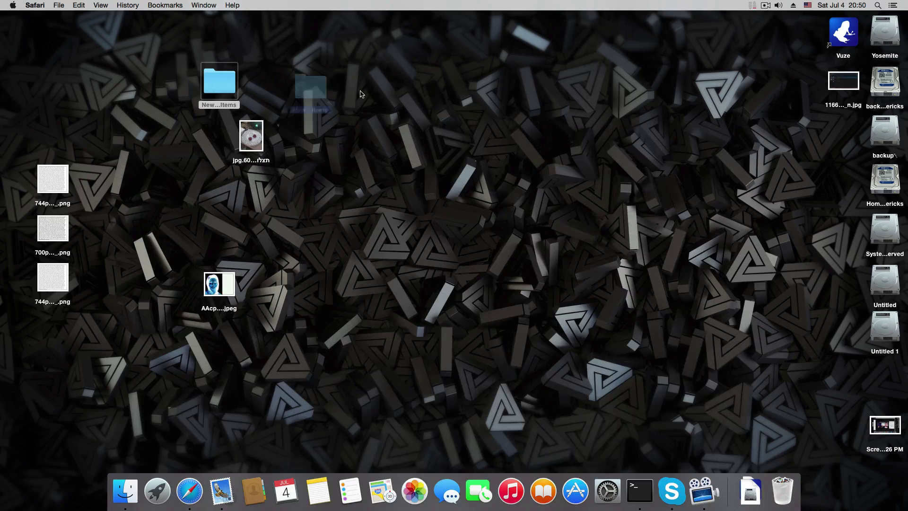
drag(219, 84, 355, 140)
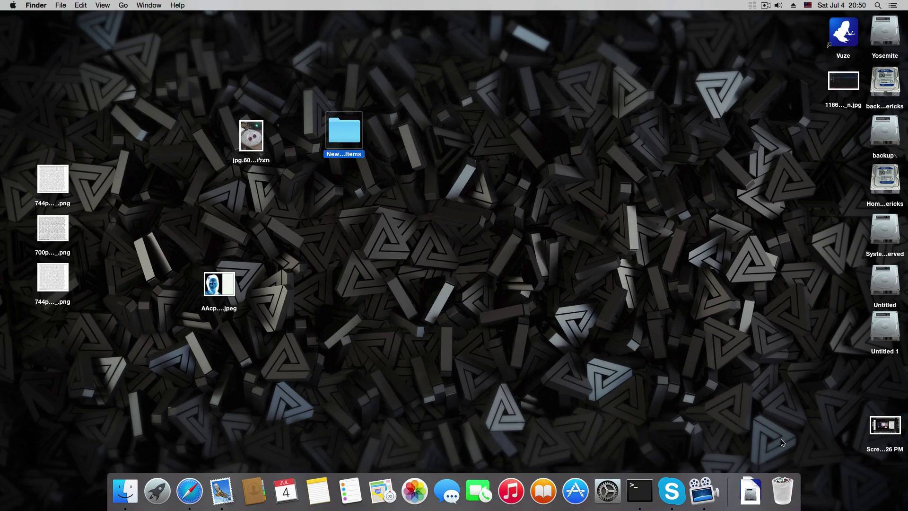
double_click(884, 36)
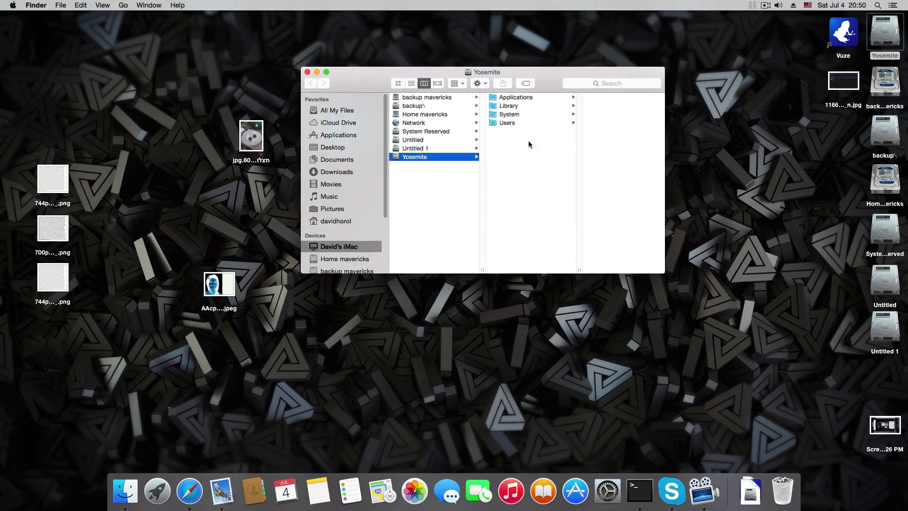
- Browse the Yosemite drive into System and then its Library folder in column view
click(508, 115)
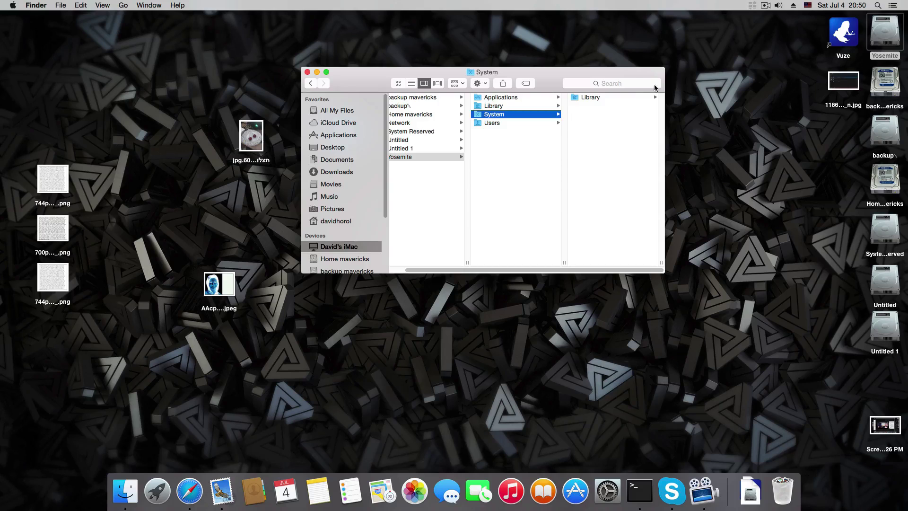
drag(627, 73, 694, 140)
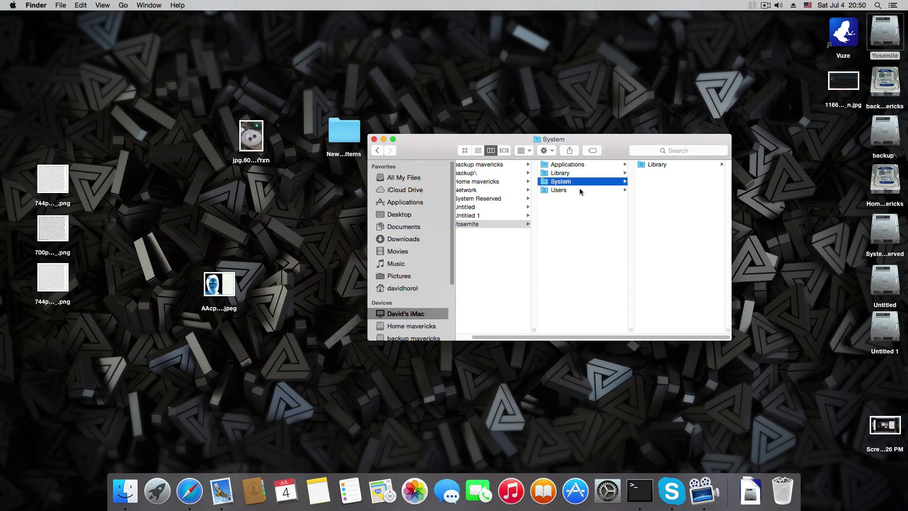
click(660, 165)
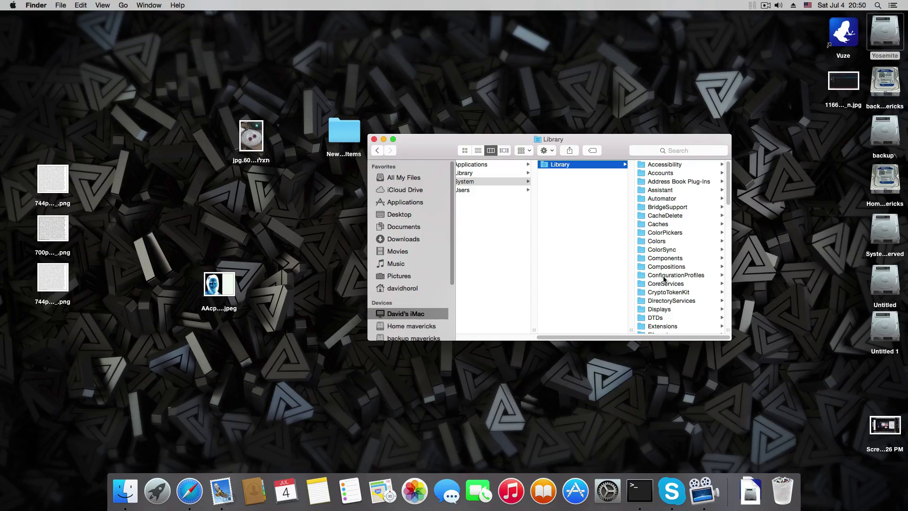
- Show the package contents of the Dock application inside CoreServices
click(659, 285)
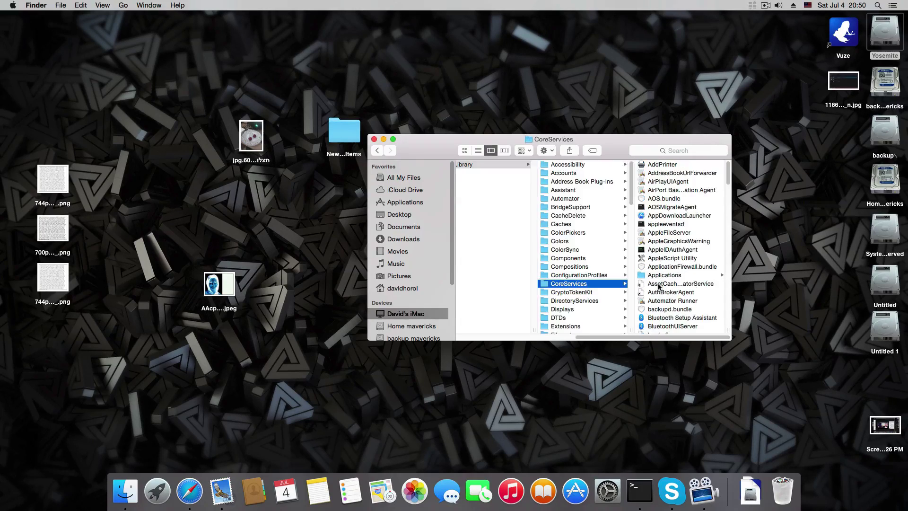
scroll(676, 227, down, 2)
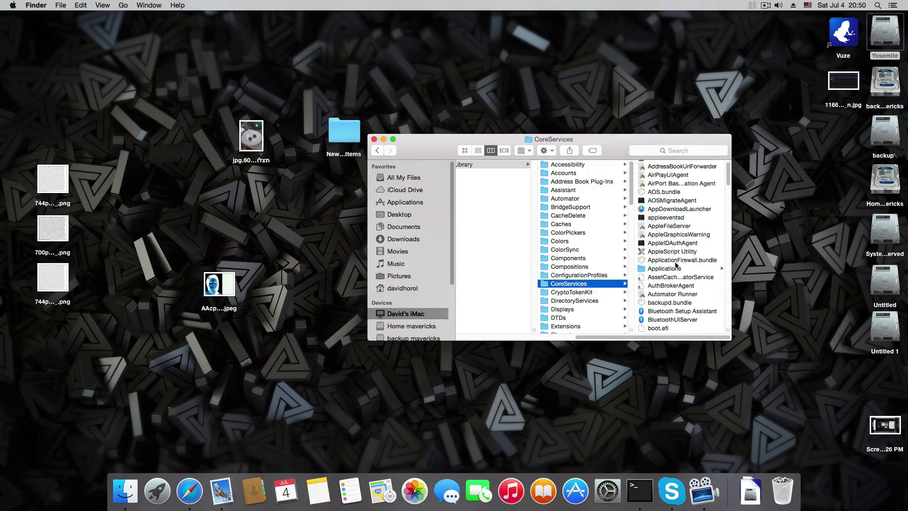
scroll(676, 241, down, 3)
scroll(675, 256, down, 3)
scroll(676, 268, down, 3)
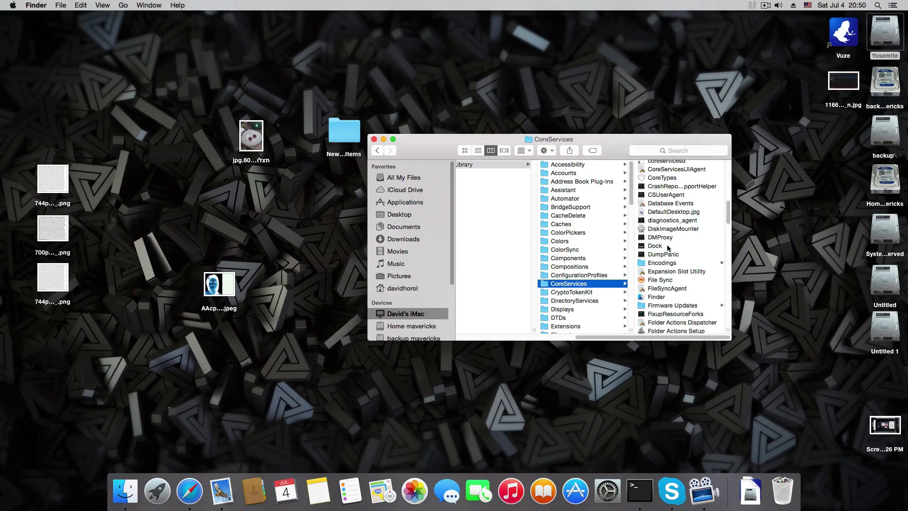
click(658, 248)
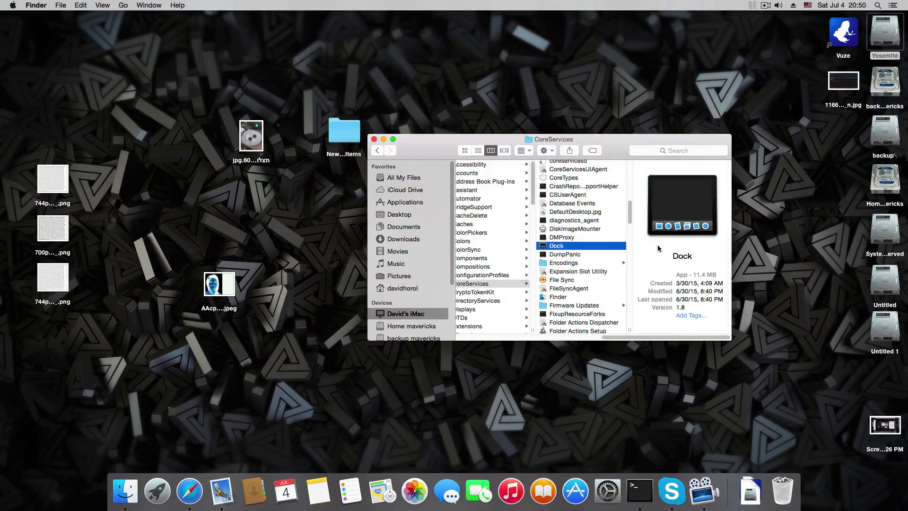
right_click(558, 248)
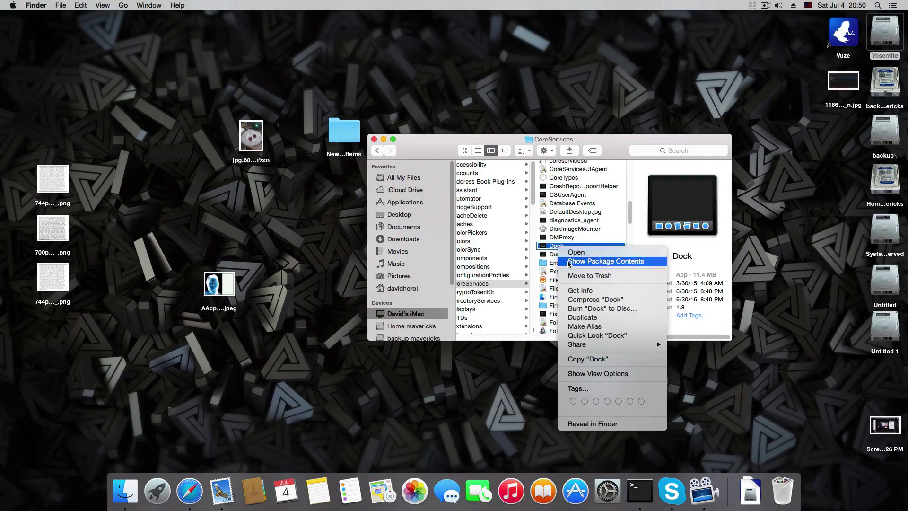
click(569, 262)
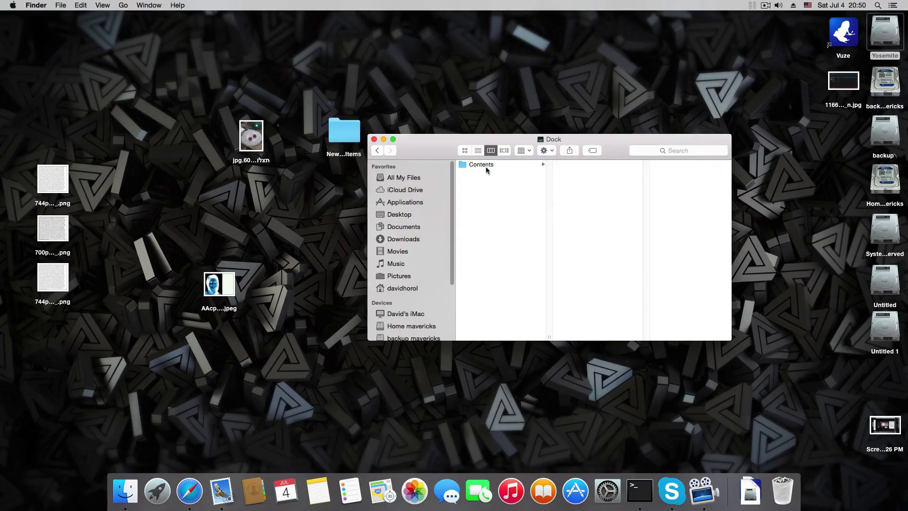
- Open Contents and then Resources inside the Dock package
click(485, 165)
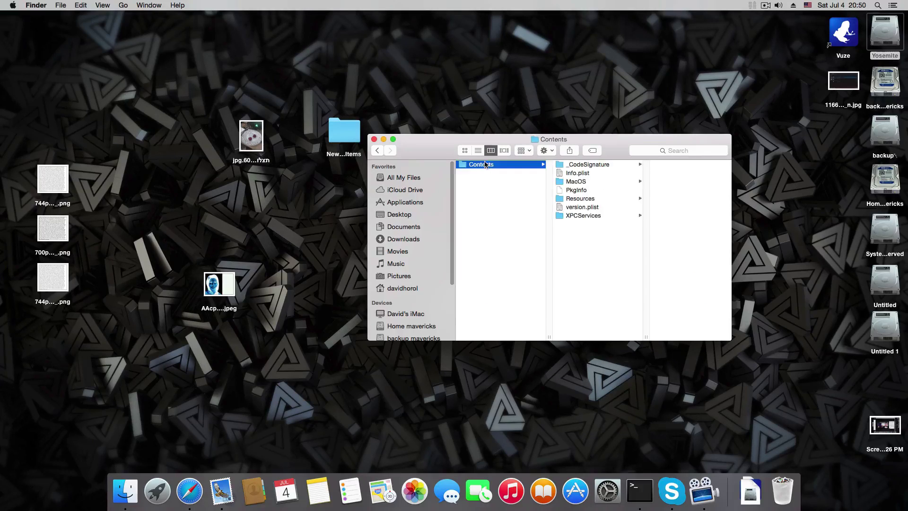
click(584, 201)
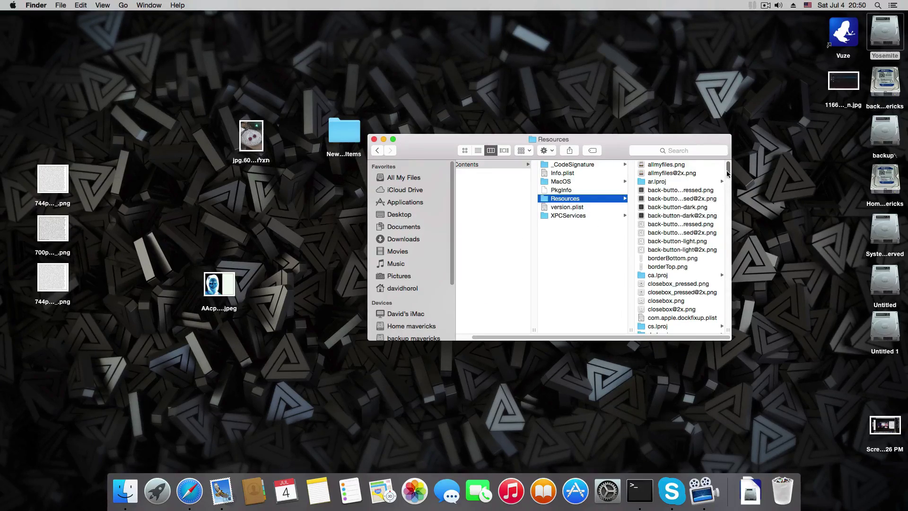
mouse_move(727, 173)
mouse_down()
mouse_move(734, 323)
mouse_move(733, 314)
mouse_up()
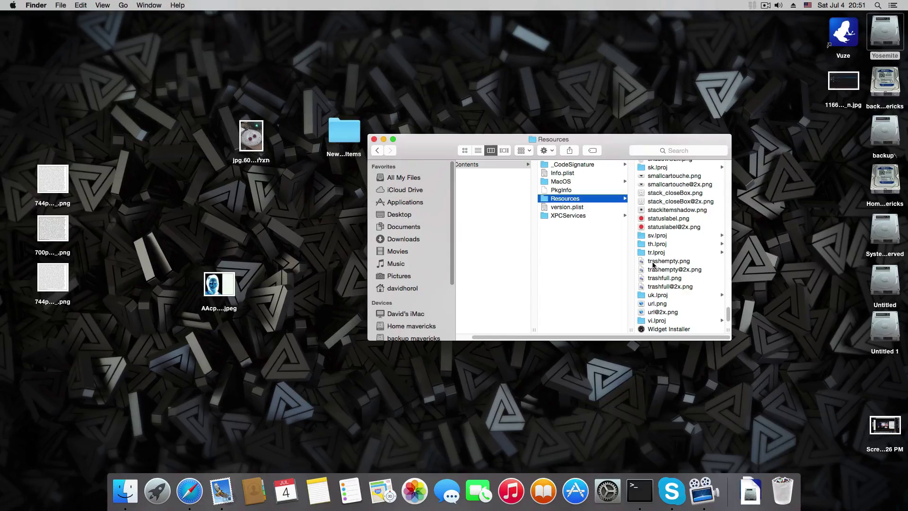
click(653, 265)
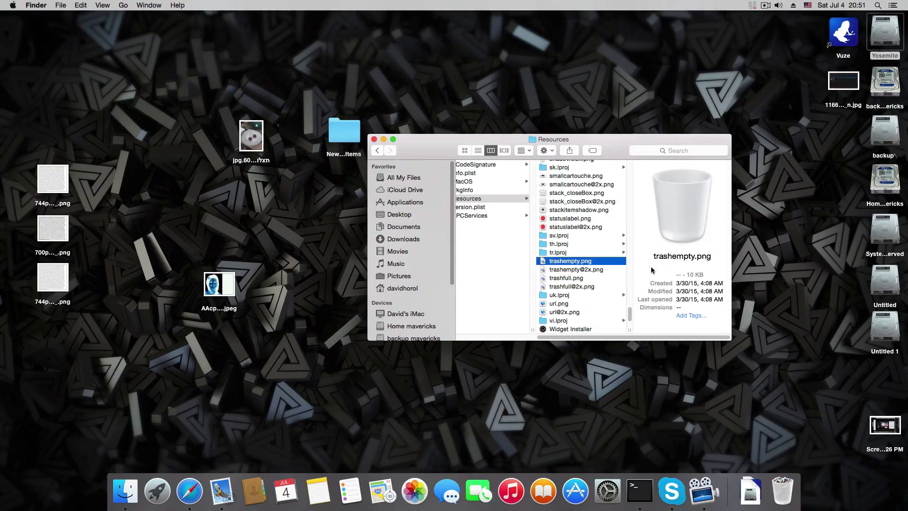
click(558, 271)
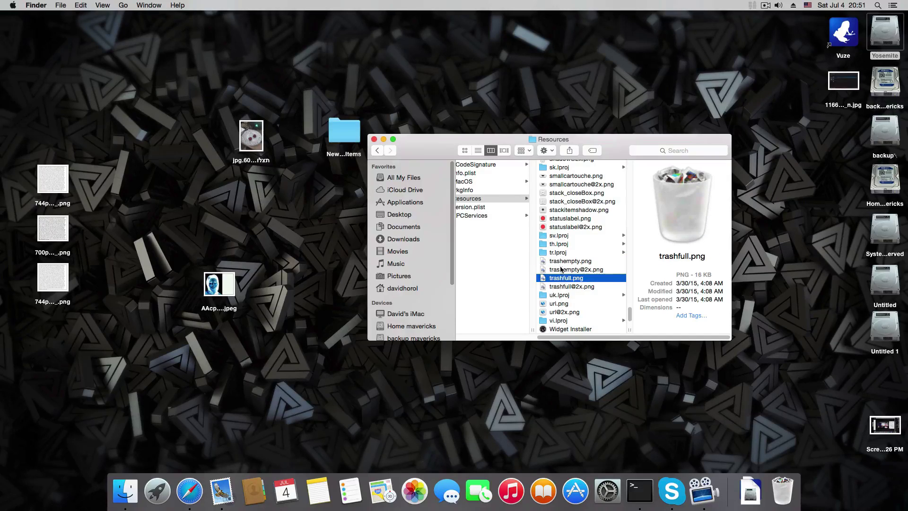
click(560, 263)
shift+click(561, 290)
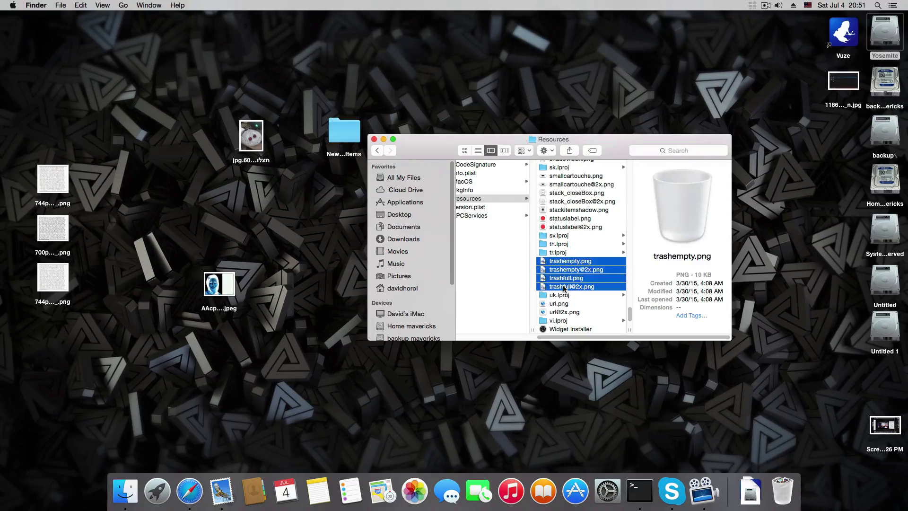
right_click(567, 272)
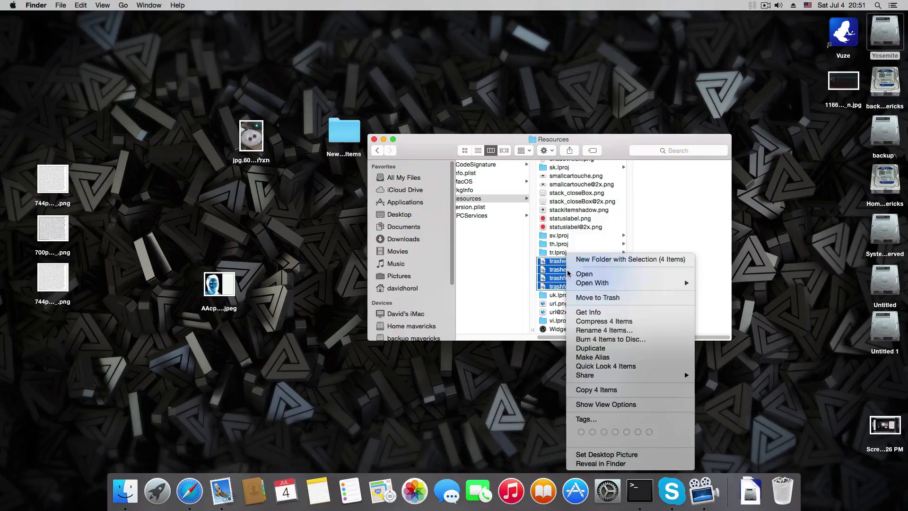
click(595, 298)
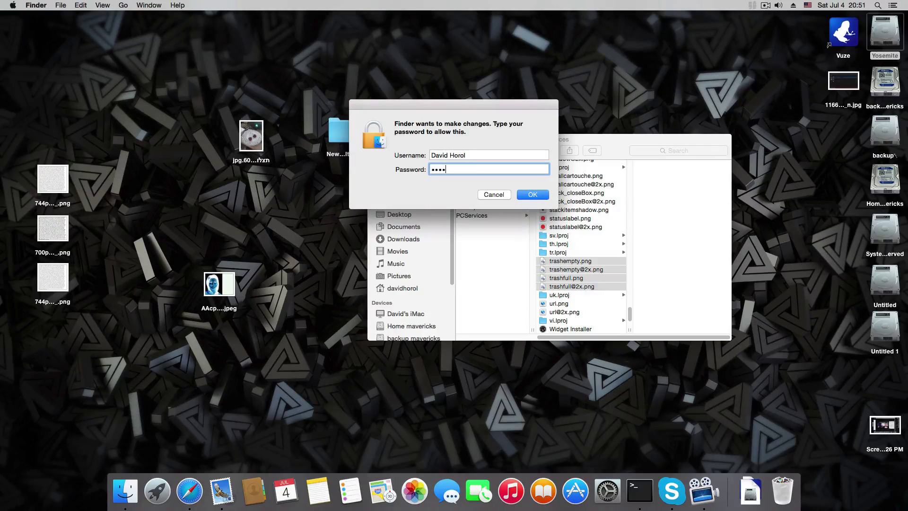
text(••)
click(534, 195)
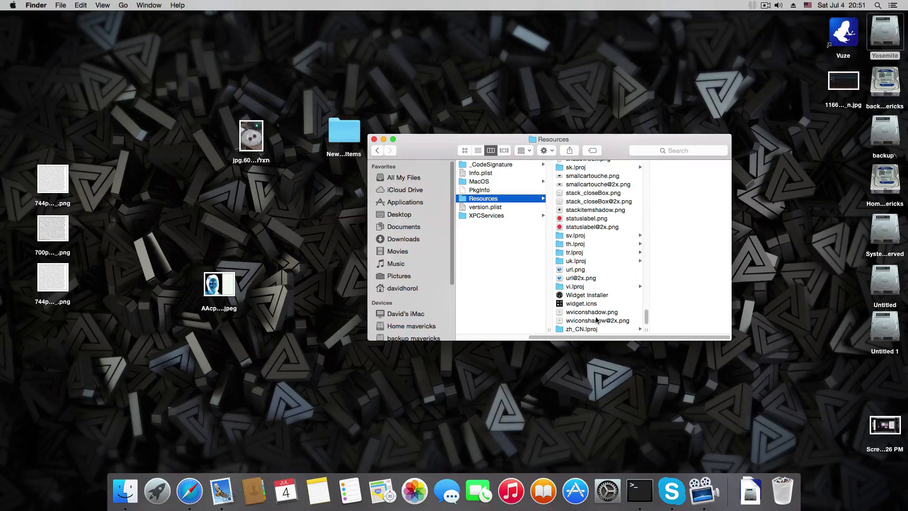
- Open the New Folder With Items desktop folder holding the replacement trash images
drag(426, 146, 458, 156)
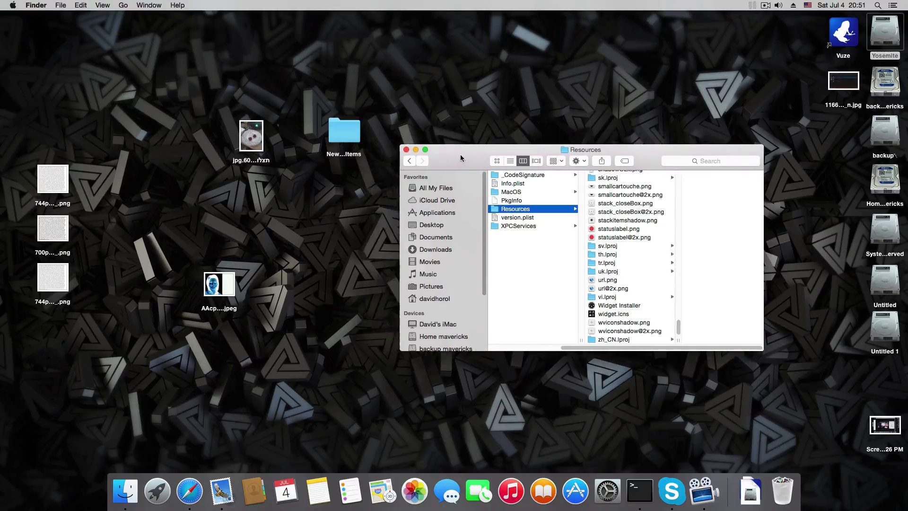
double_click(355, 130)
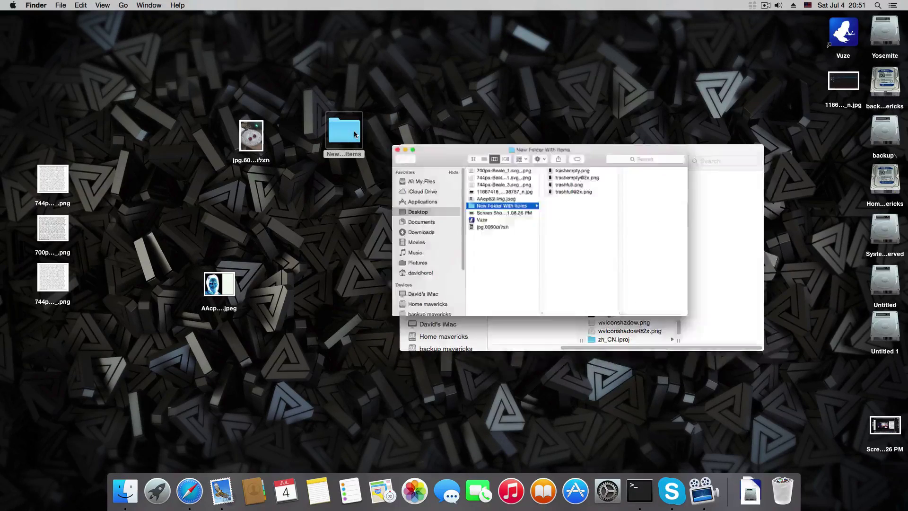
- Drag the four replacement trash PNGs from New Folder With Items into Resources
drag(632, 224, 638, 187)
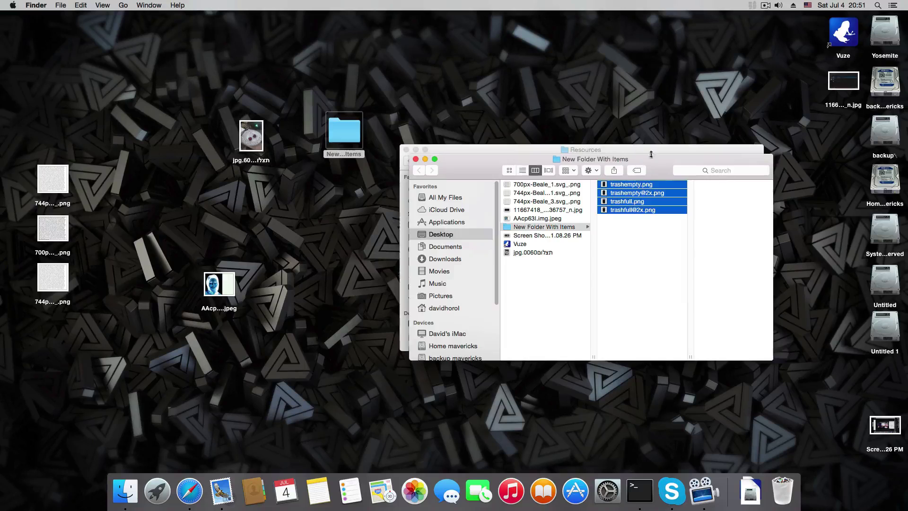
drag(496, 159, 374, 84)
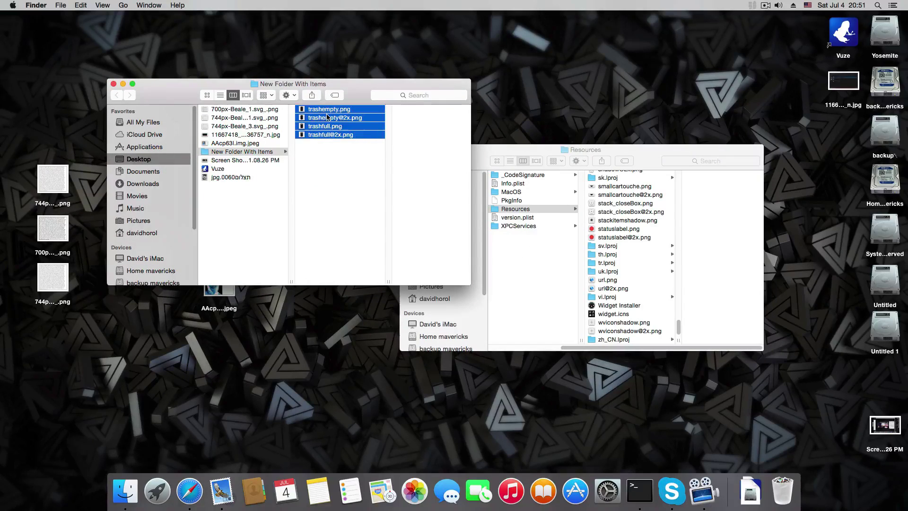
mouse_move(327, 118)
mouse_down()
mouse_move(637, 214)
mouse_move(514, 213)
mouse_move(540, 212)
mouse_move(521, 210)
mouse_up()
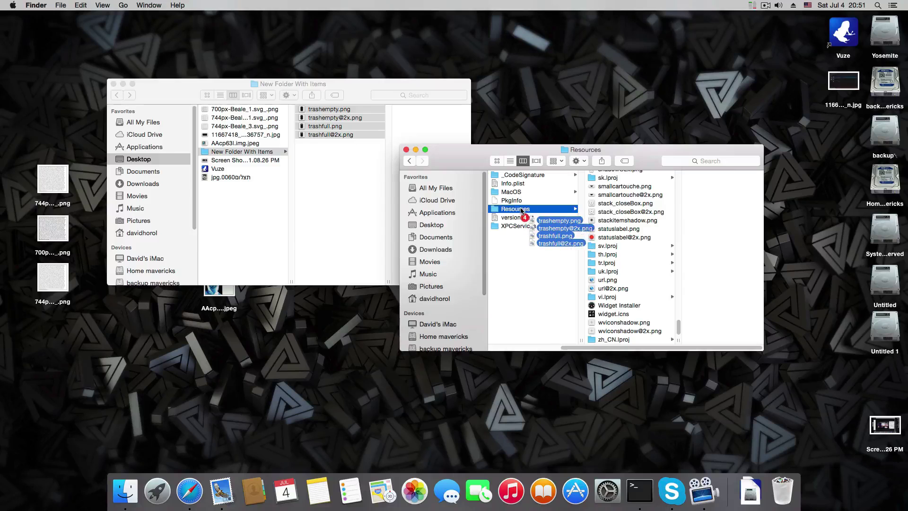
drag(522, 210, 521, 211)
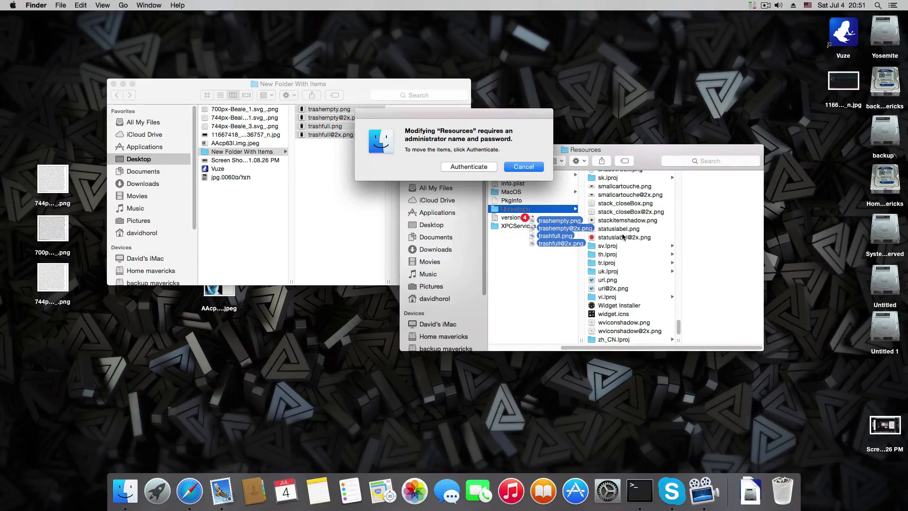
- Authenticate the move with the password and close the Resources window
click(468, 167)
text(••)
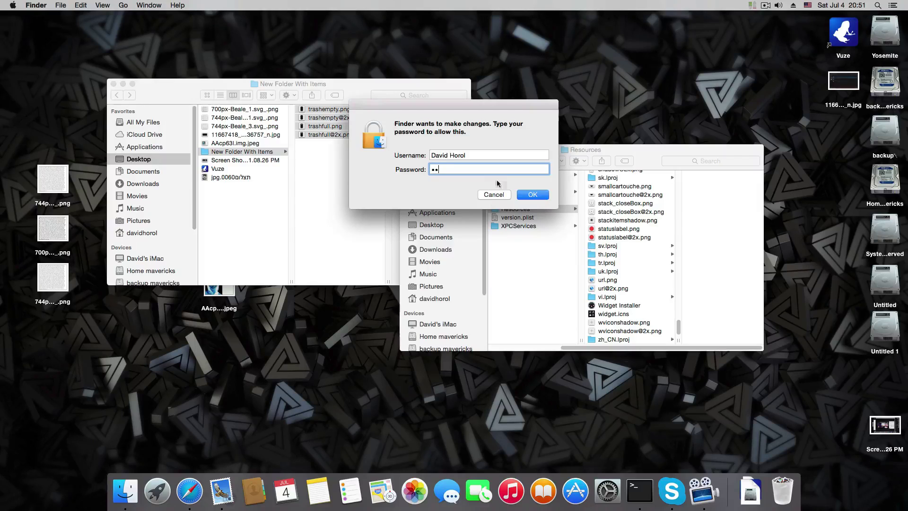
text(••)
click(532, 195)
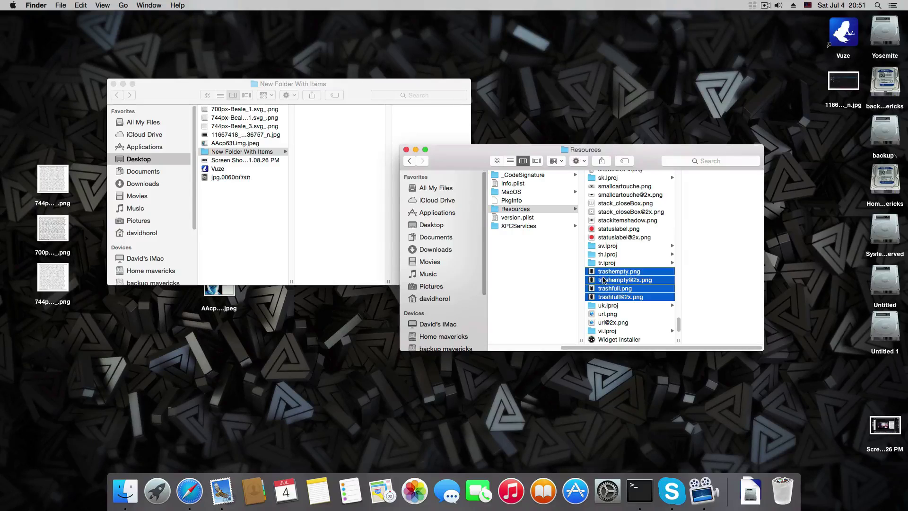
click(406, 149)
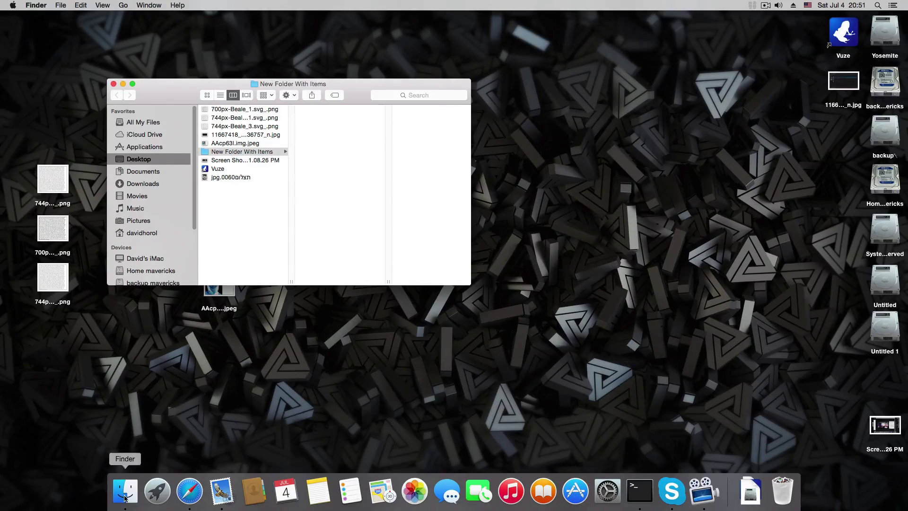
- Drag Terminal from Launchpad's Other folder onto the Dock and launch it
click(158, 491)
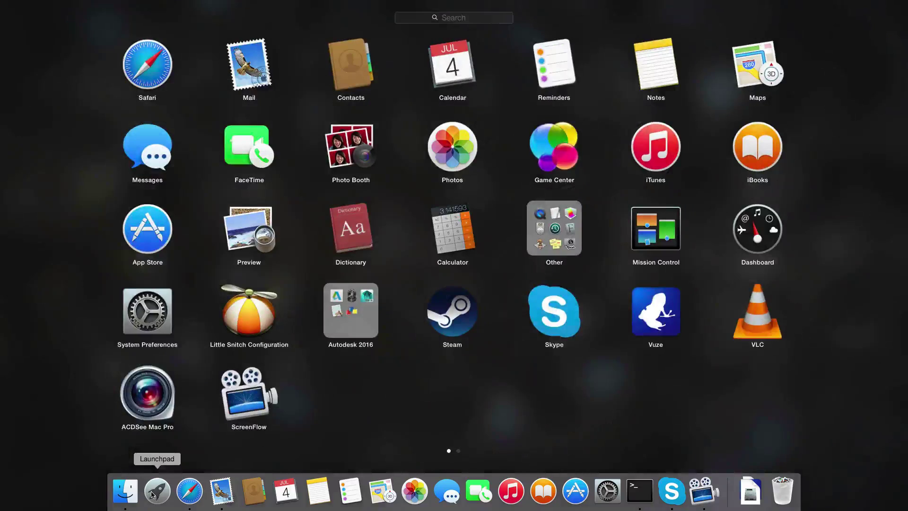
click(567, 237)
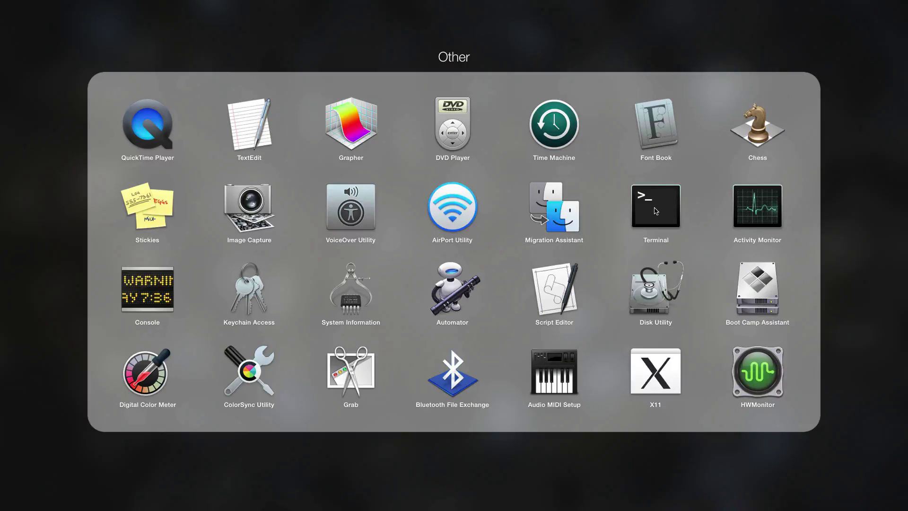
mouse_move(655, 211)
mouse_down()
mouse_move(495, 492)
mouse_move(567, 239)
mouse_up()
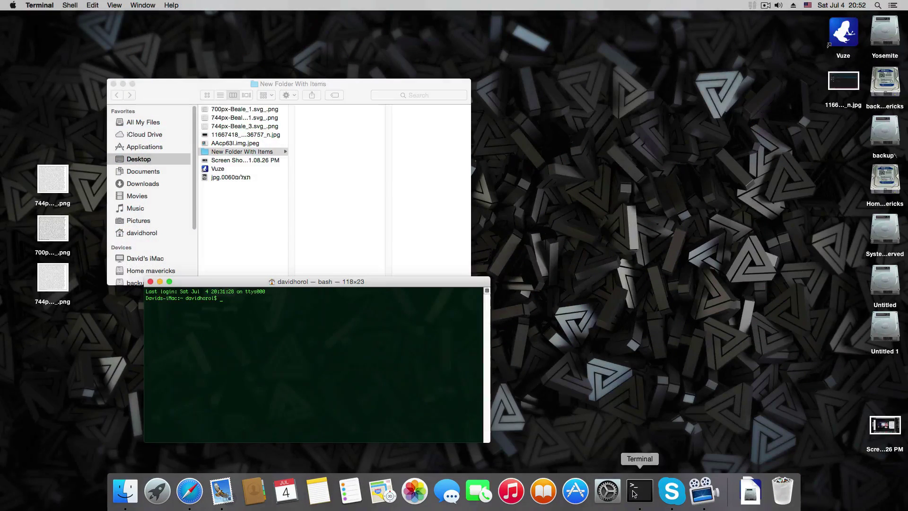
- Run killall Dock twice in Terminal so the Dock reloads its new trash icons
drag(382, 284, 683, 234)
text(killall Dock)
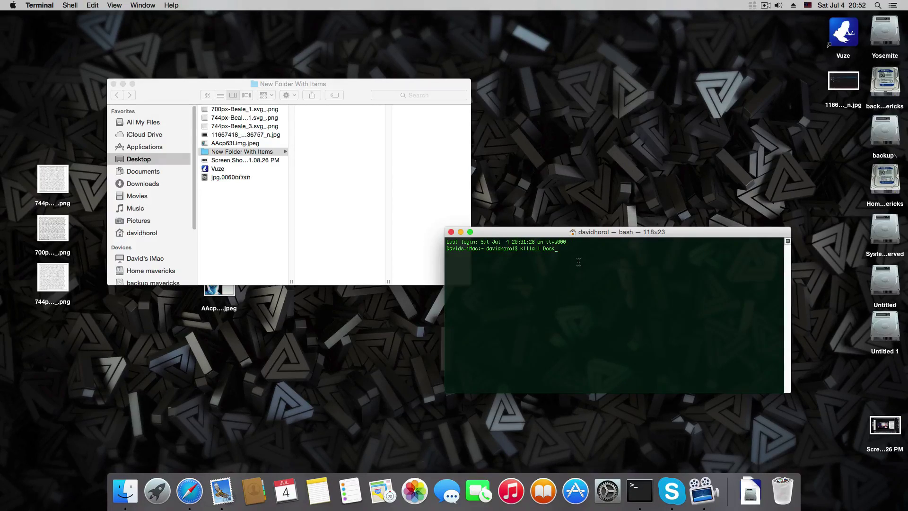
key(Return)
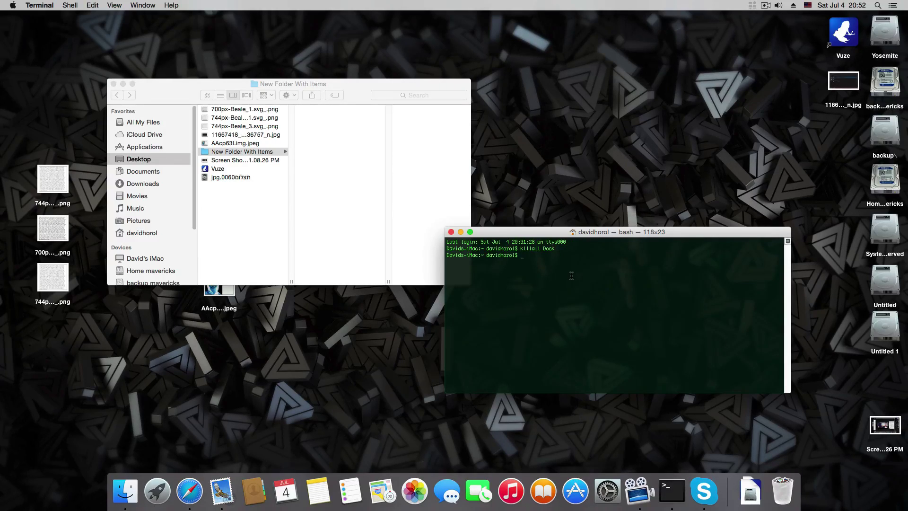
key(Up)
key(Return)
click(15, 6)
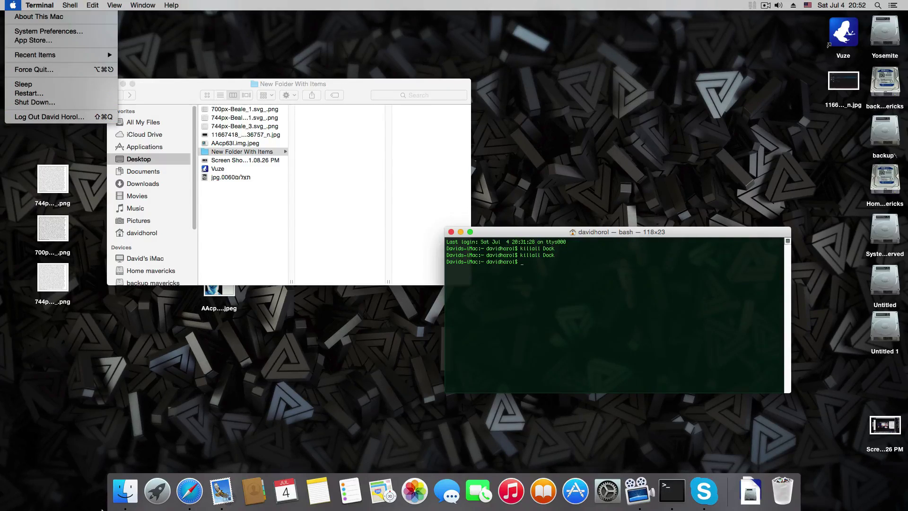
- Run Hidden Files from Launchpad to reveal hidden files, then close the New Folder With Items window
click(122, 500)
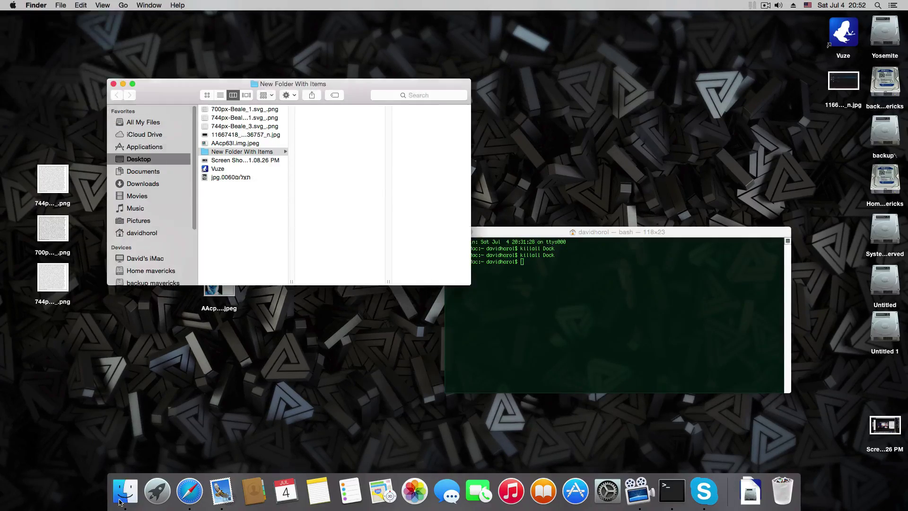
click(178, 414)
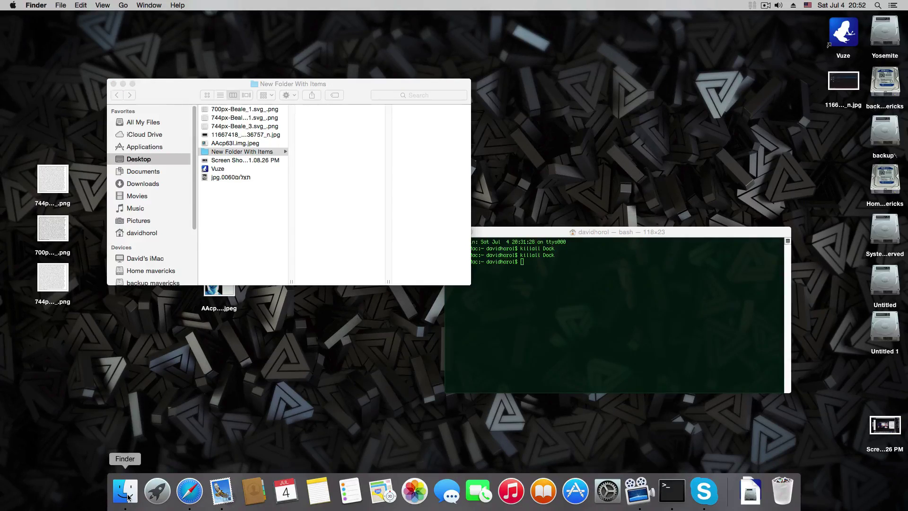
click(157, 493)
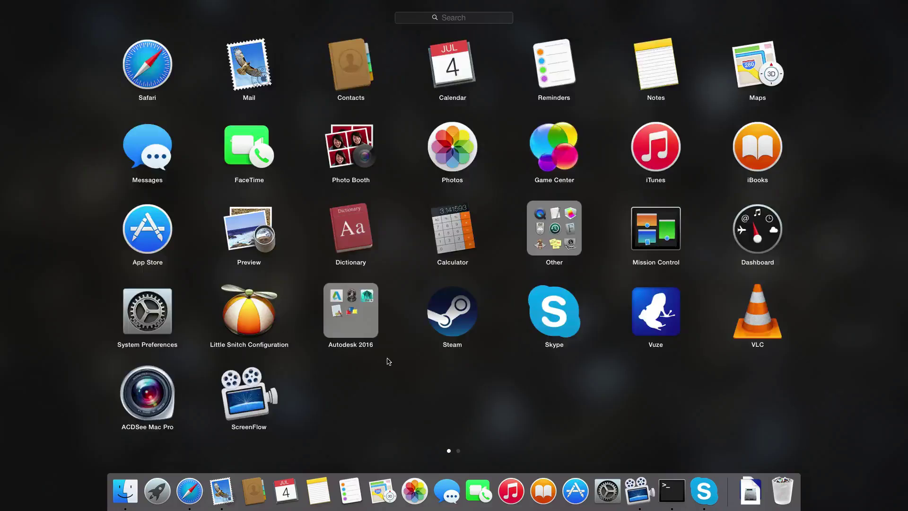
scroll(387, 361, right, 5)
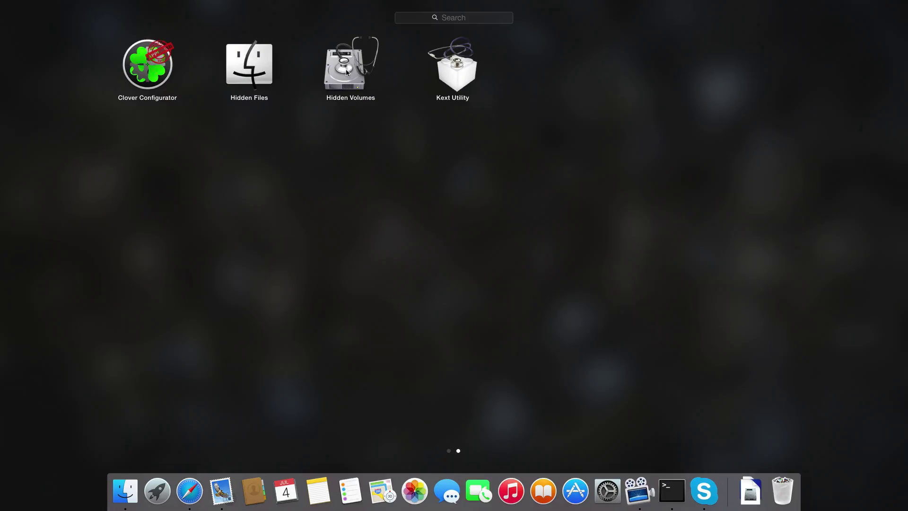
click(241, 80)
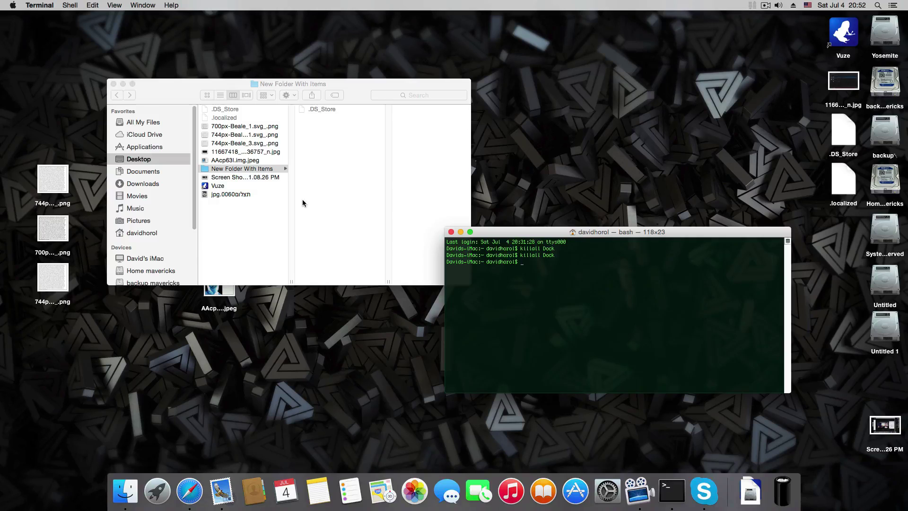
click(113, 84)
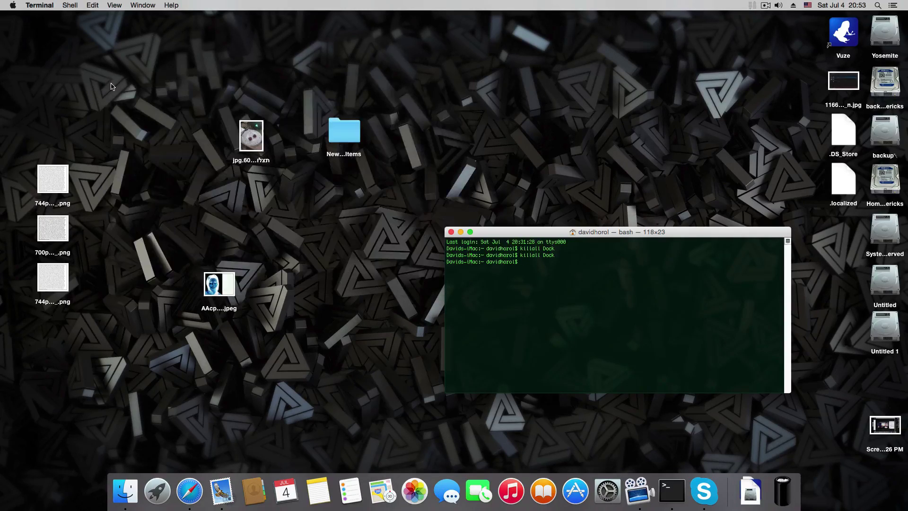
- Run Hidden Files again to hide them, then close the Terminal window
click(783, 489)
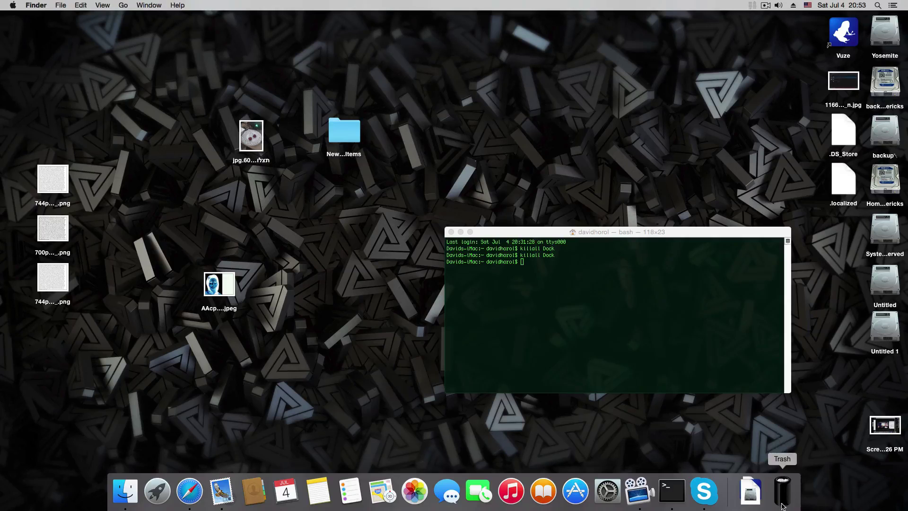
click(157, 489)
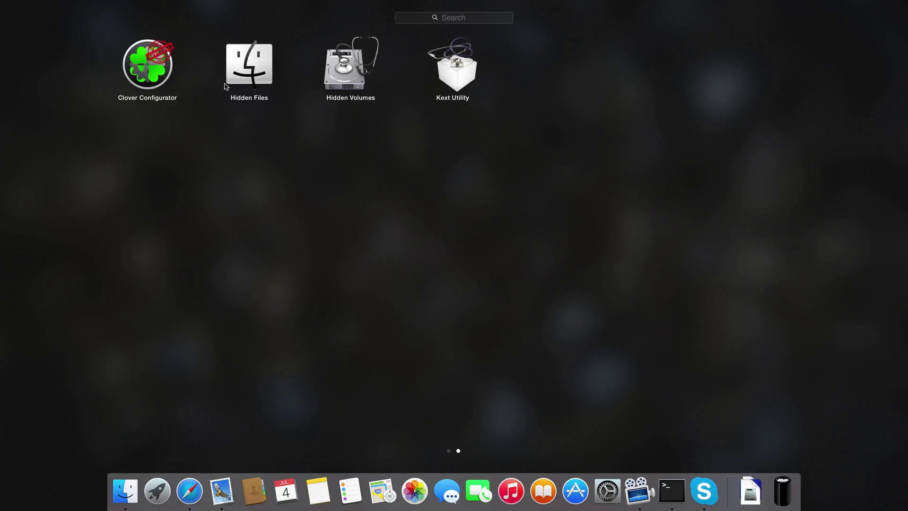
click(243, 80)
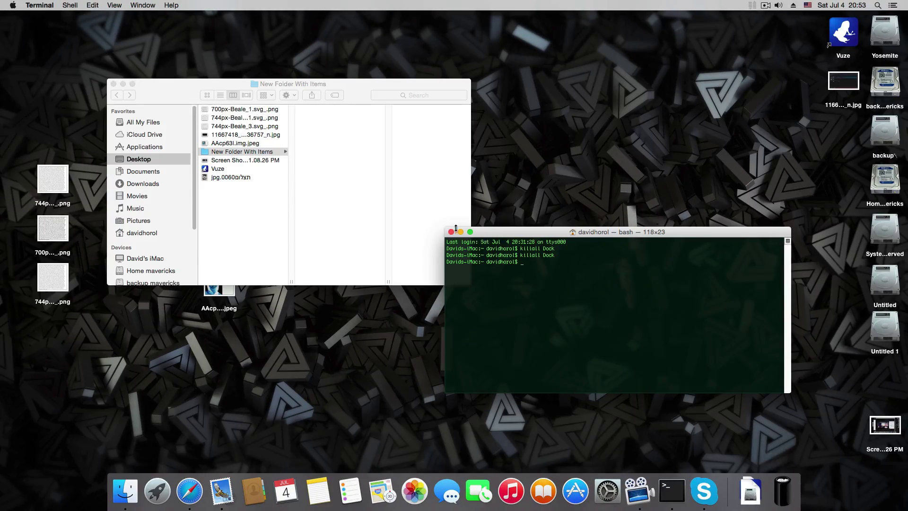
click(451, 232)
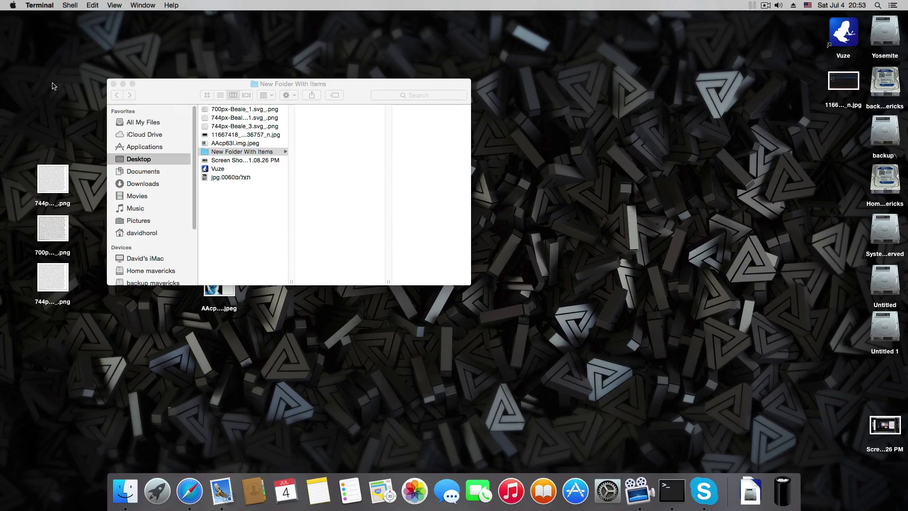
- Close the New Folder With Items window and the Little Snitch Network Monitor panel
click(113, 84)
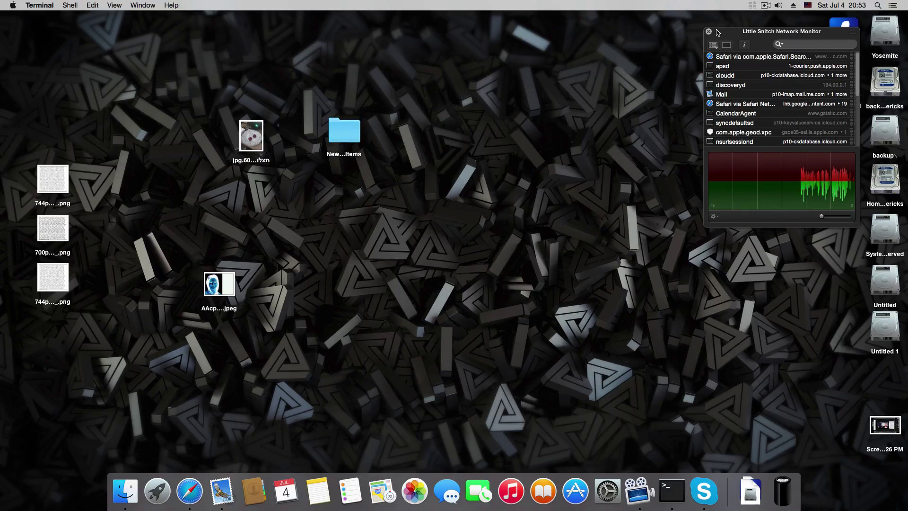
click(709, 33)
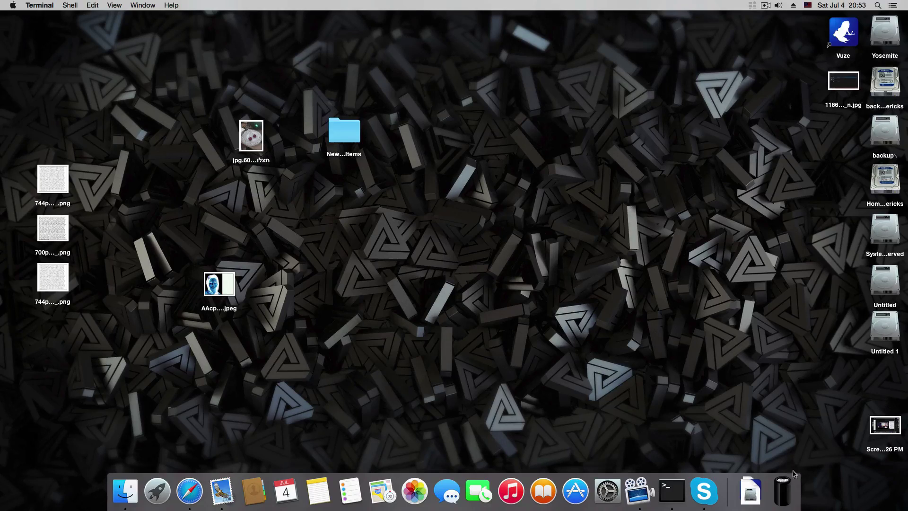
- Empty the Trash with confirmation, then drag the jpg photo from the desktop into the Trash
right_click(780, 496)
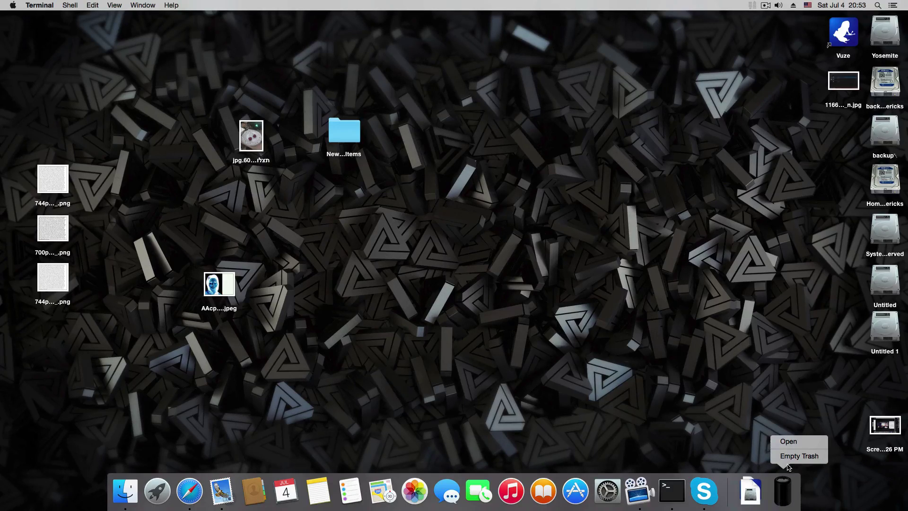
click(794, 456)
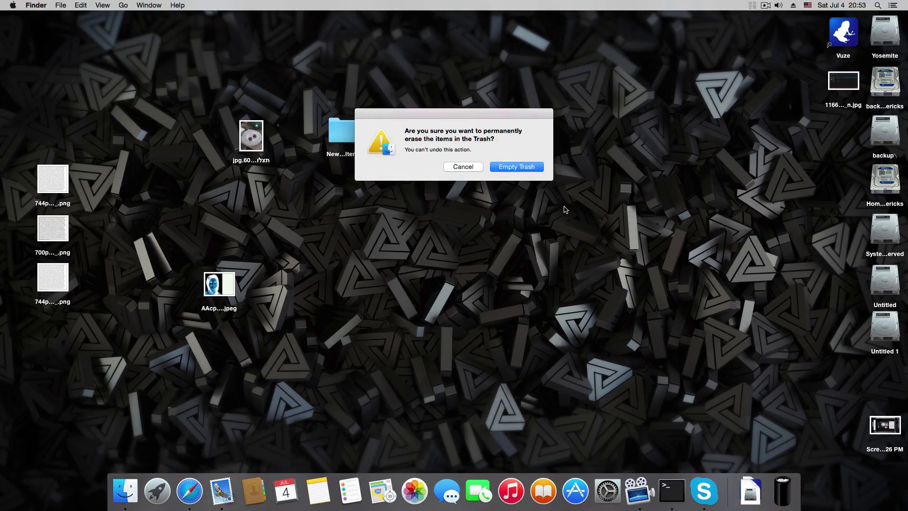
click(523, 168)
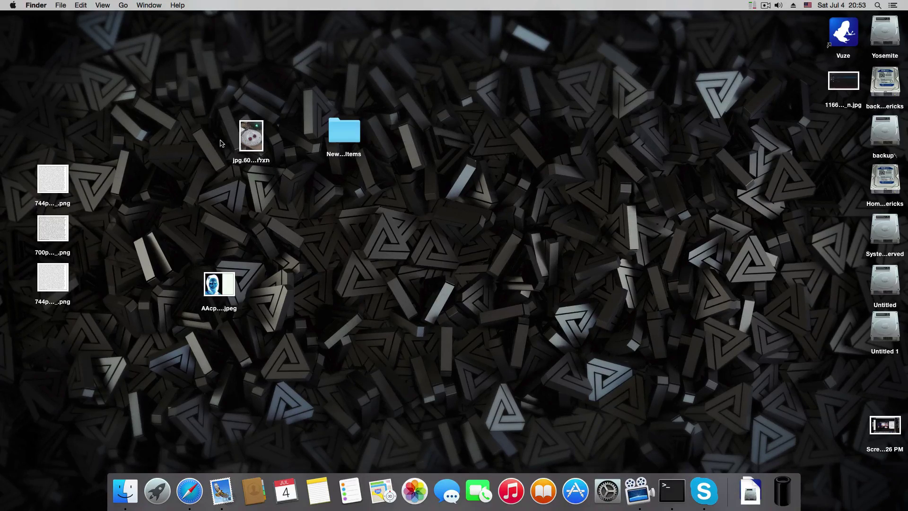
drag(244, 144, 782, 497)
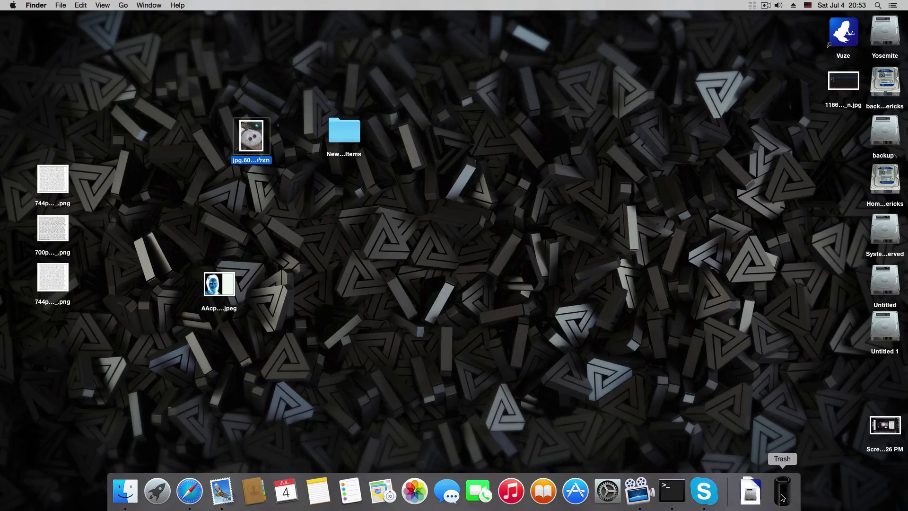